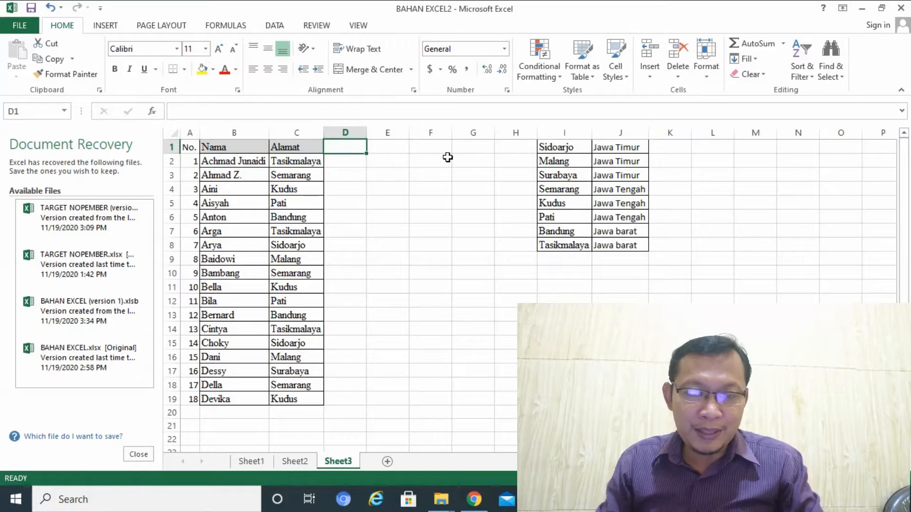
# Add the header "Propinsi" in cell D1 and give it a tan fill
pyautogui.write('P')
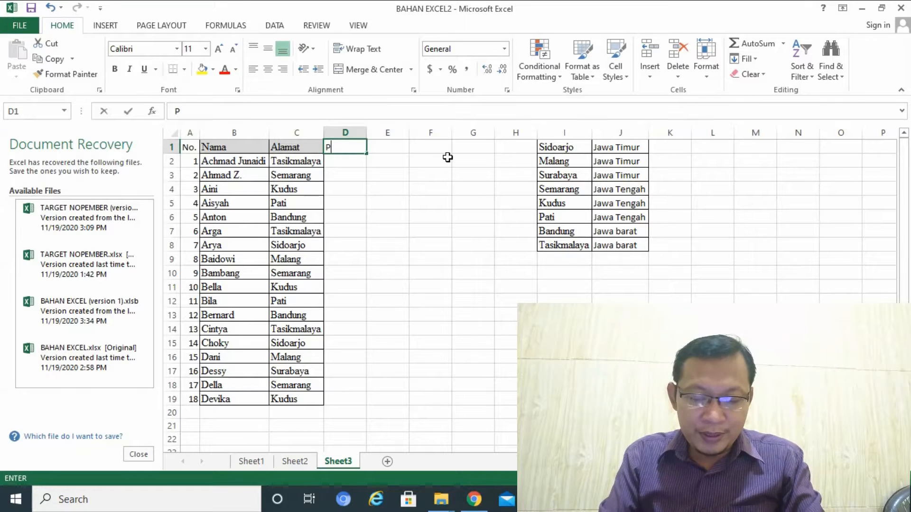
pyautogui.write('ropinsi')
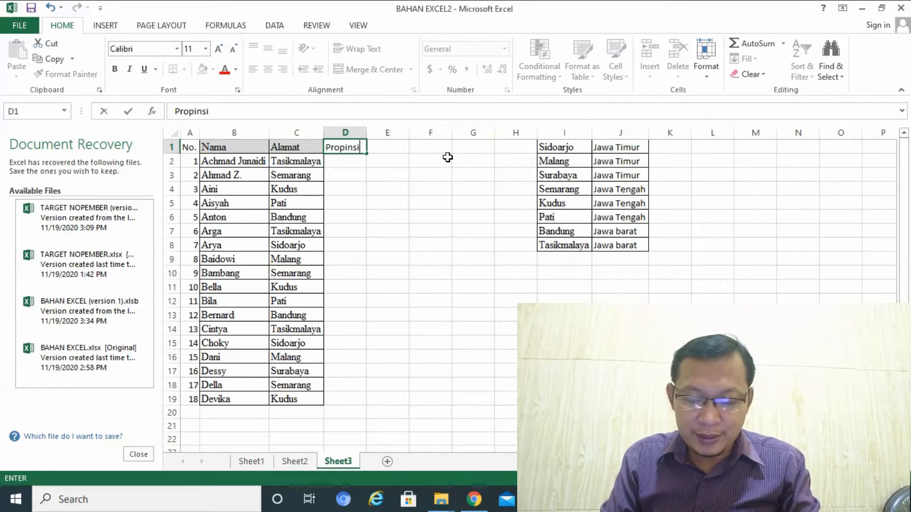
pyautogui.hotkey('ctrl', 'Return')
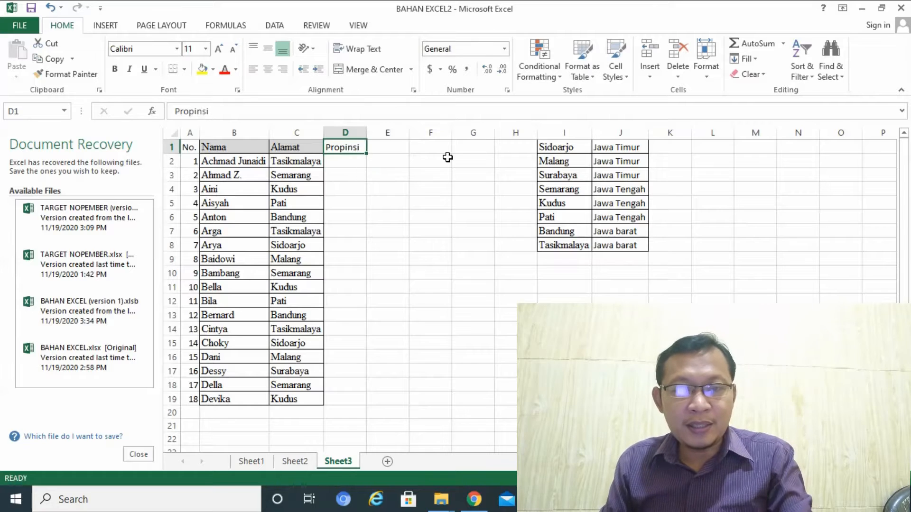
pyautogui.click(212, 71)
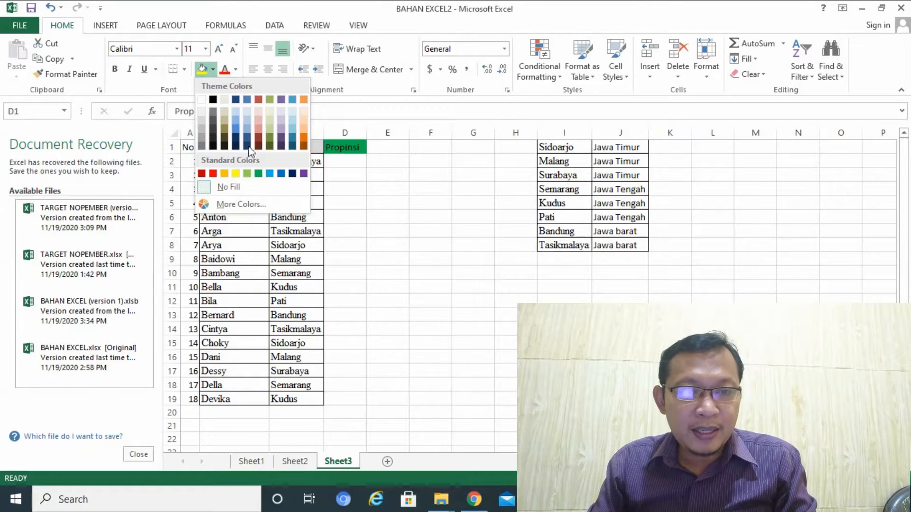
pyautogui.click(227, 112)
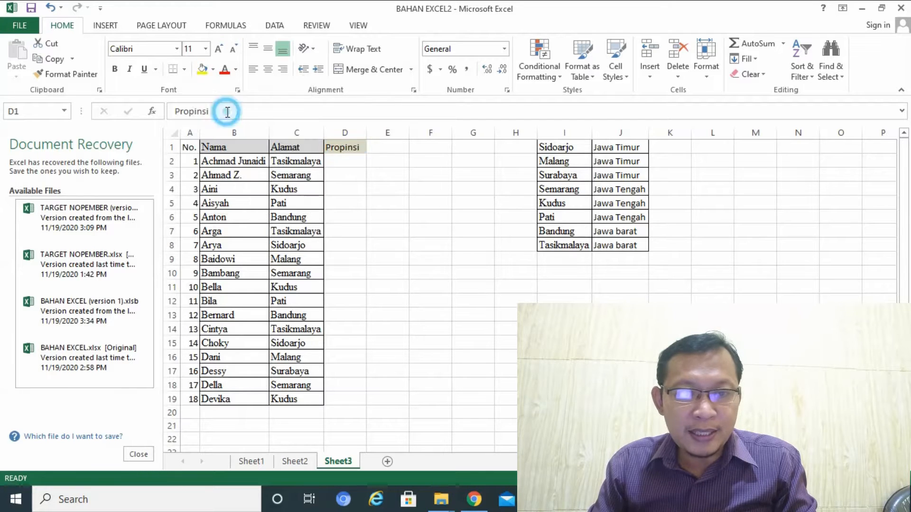
pyautogui.click(479, 212)
# Examine the city and province pairs in the first three rows of the lookup table, I1:J3
pyautogui.click(557, 148)
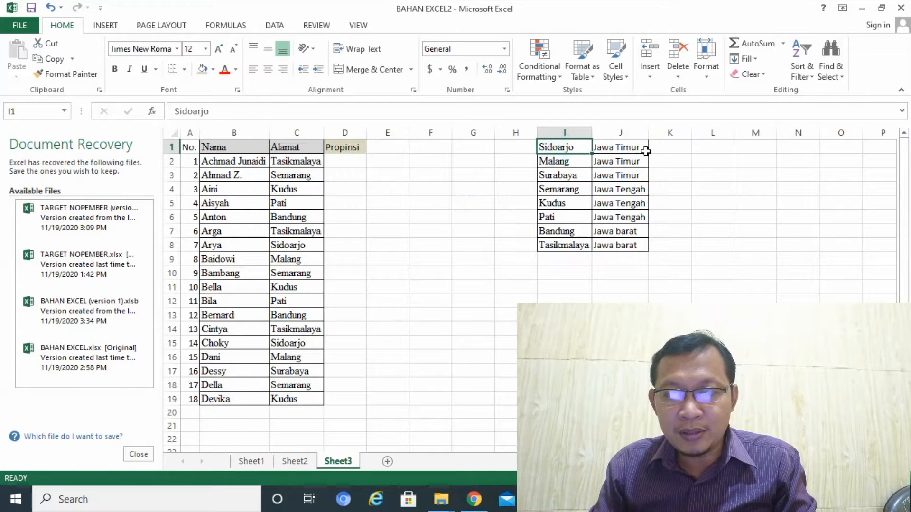
pyautogui.click(636, 146)
pyautogui.click(560, 162)
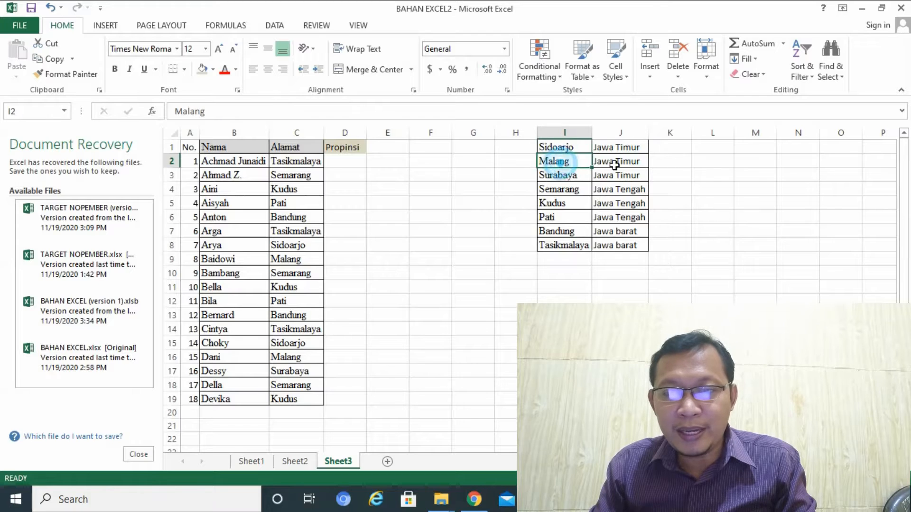
pyautogui.click(631, 164)
pyautogui.click(568, 176)
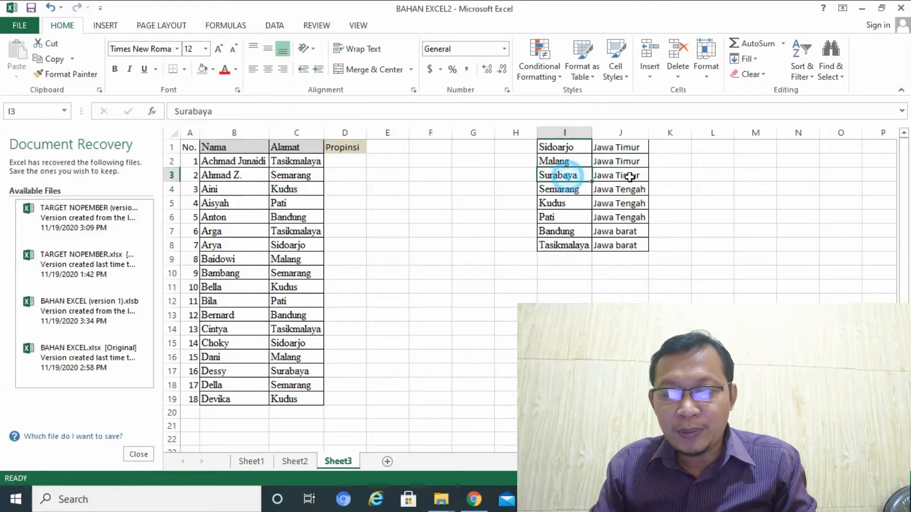
pyautogui.click(625, 178)
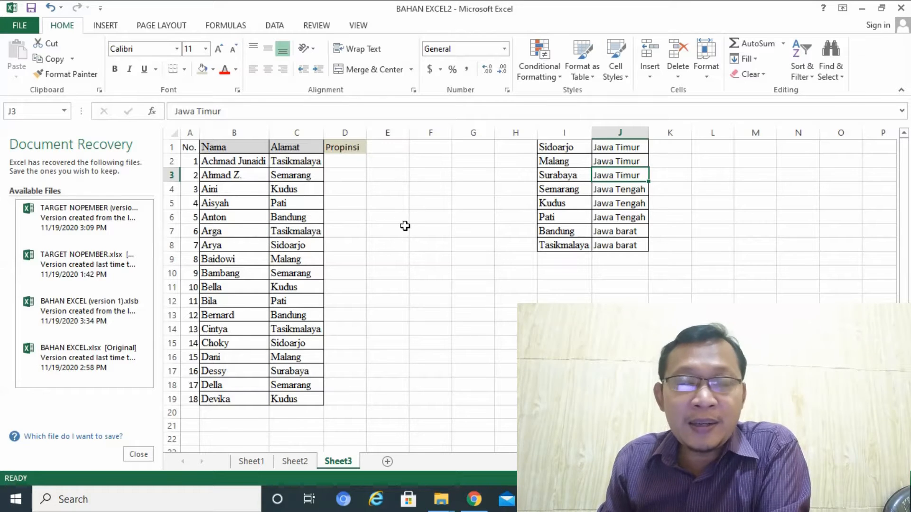
# Enter =VLOOKUP(C2,$I$1:$J$8,2,FALSE) in cell D2 to look up the province for the first address
pyautogui.click(349, 161)
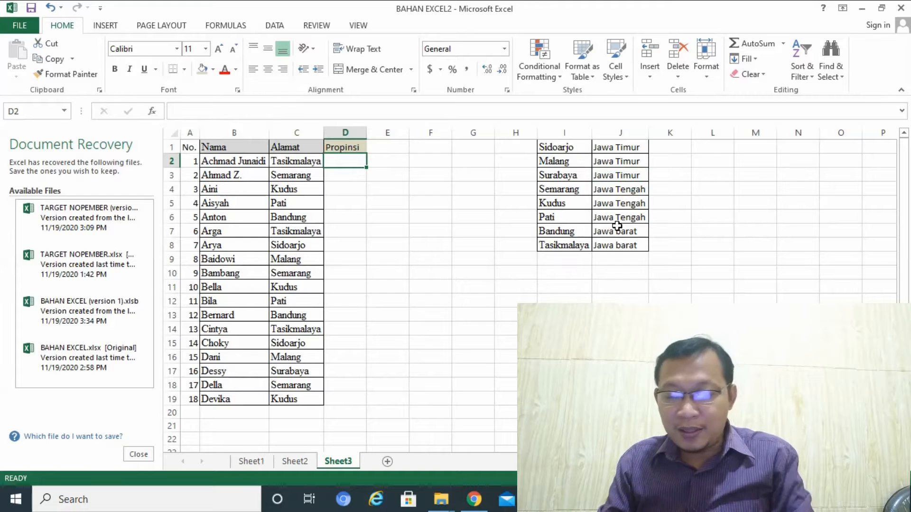
pyautogui.write('=v')
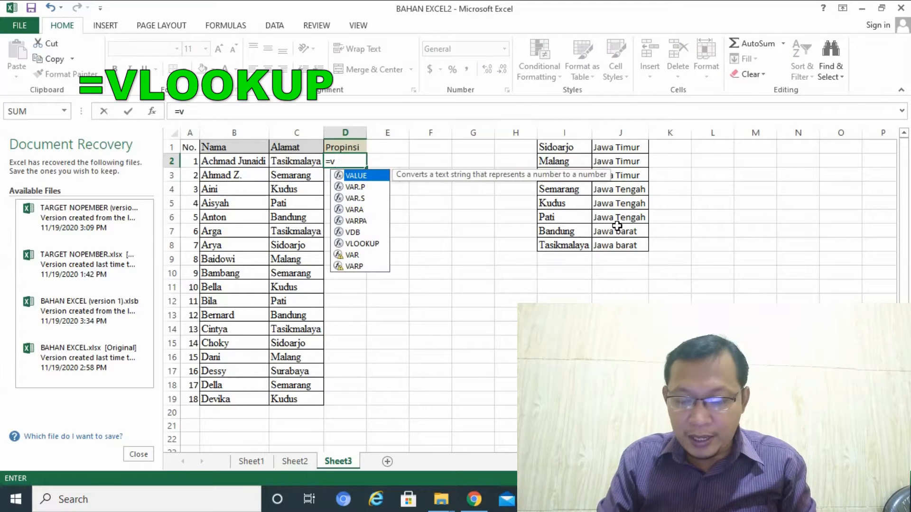
pyautogui.write('l')
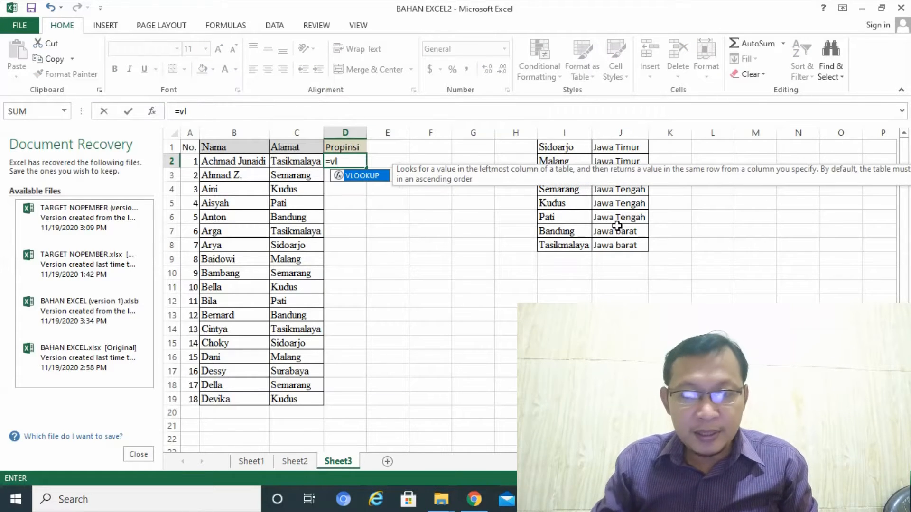
pyautogui.doubleClick(366, 176)
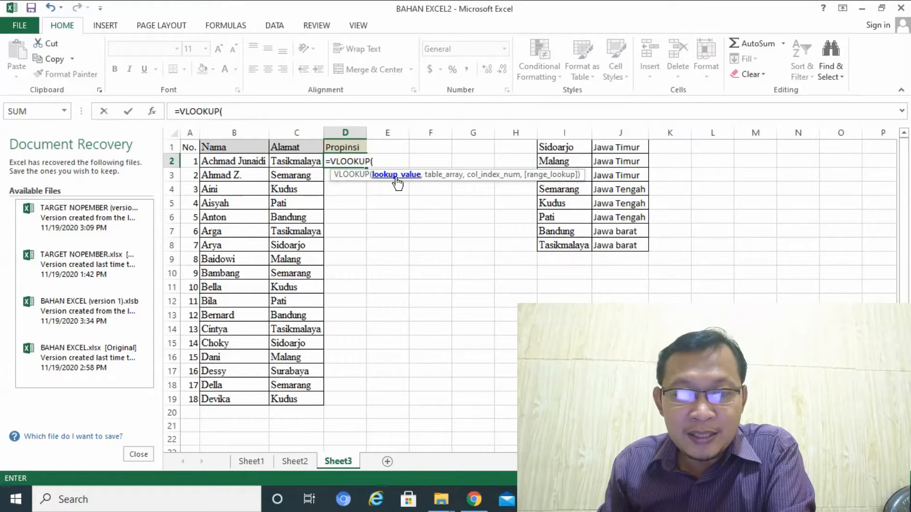
pyautogui.click(304, 159)
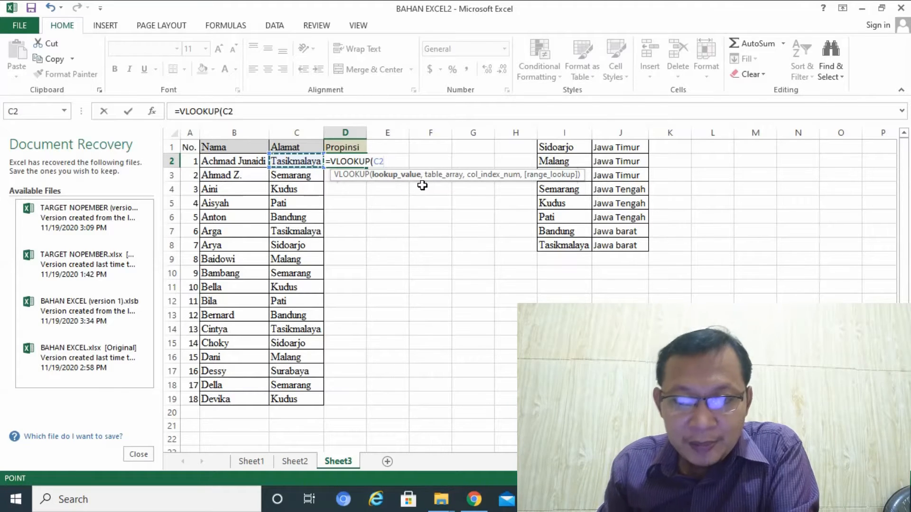
pyautogui.write(',')
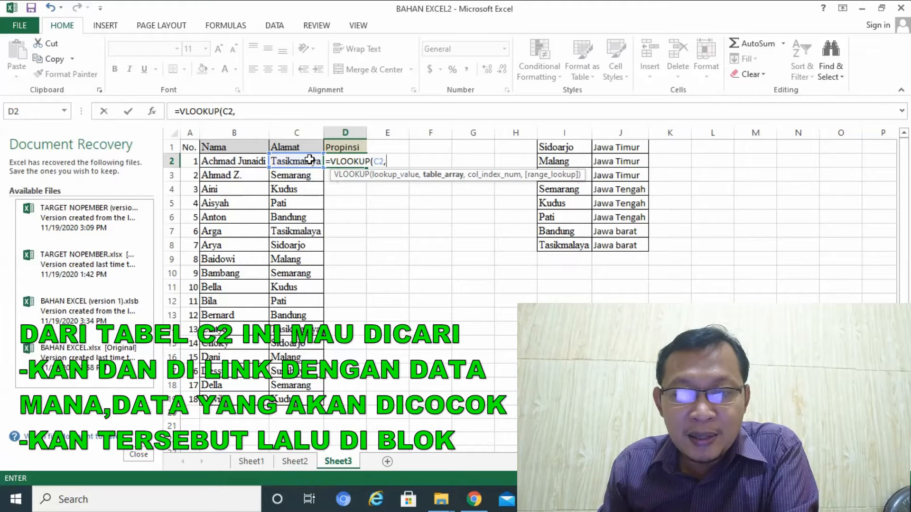
pyautogui.moveTo(553, 142); pyautogui.dragTo(606, 241)
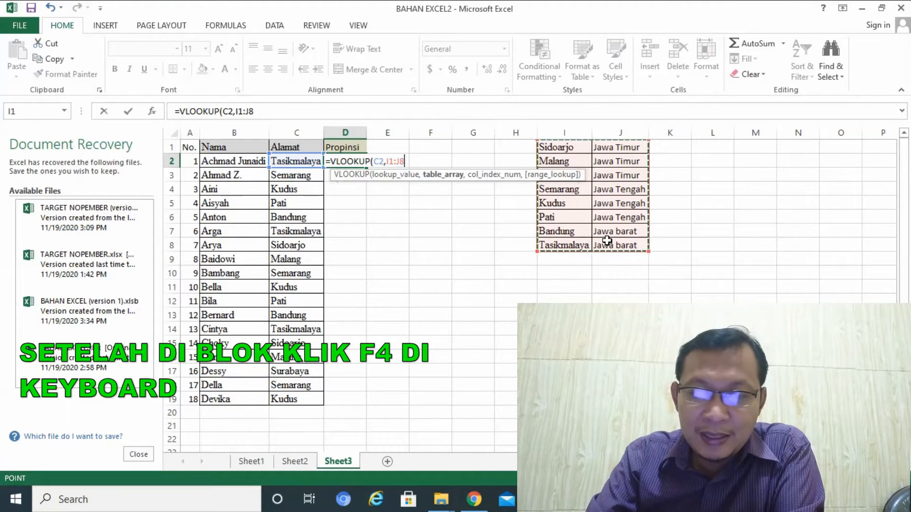
pyautogui.press('F4')
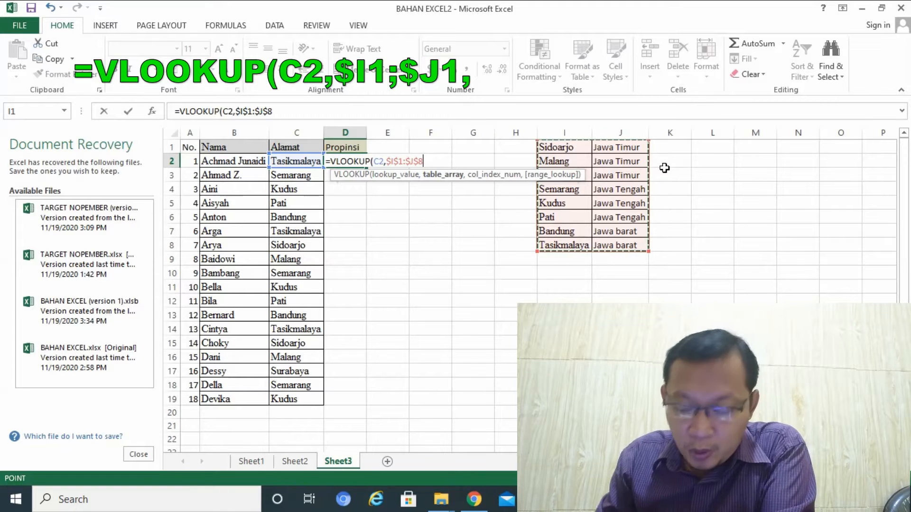
pyautogui.write(',2')
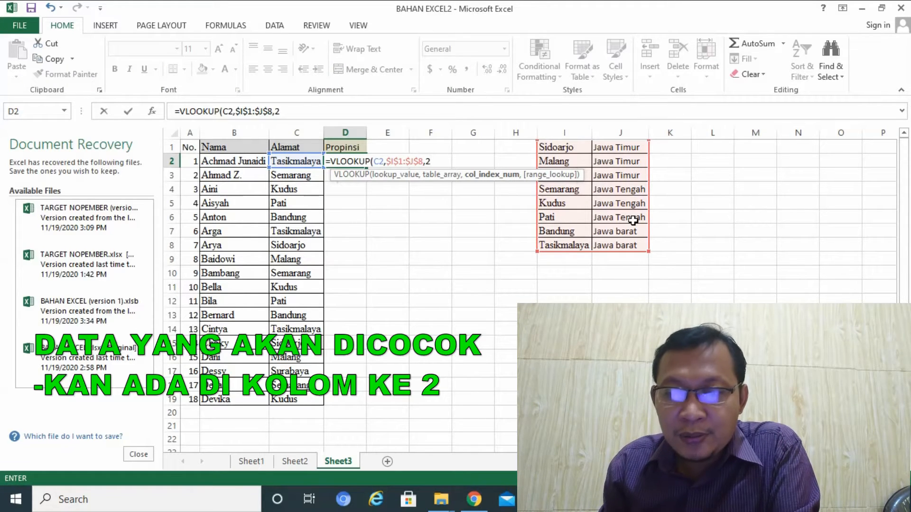
pyautogui.write(',false')
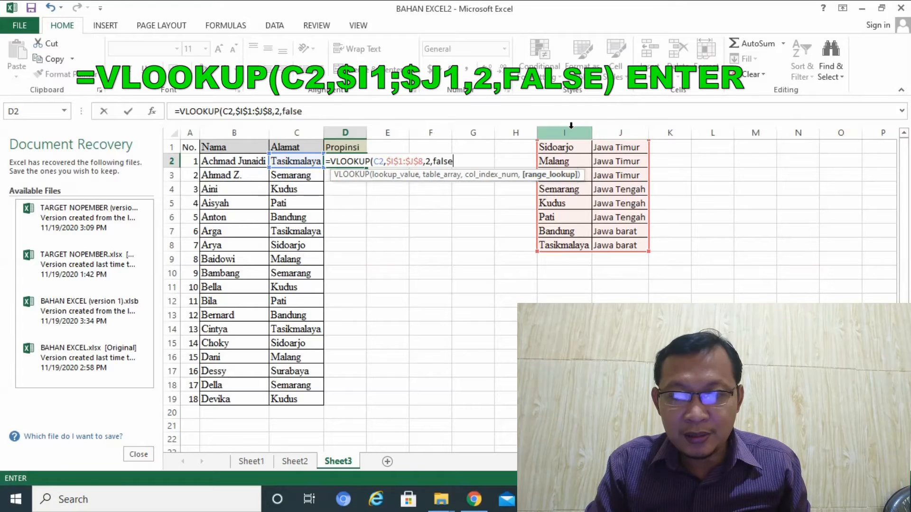
pyautogui.write(')')
pyautogui.press('Return')
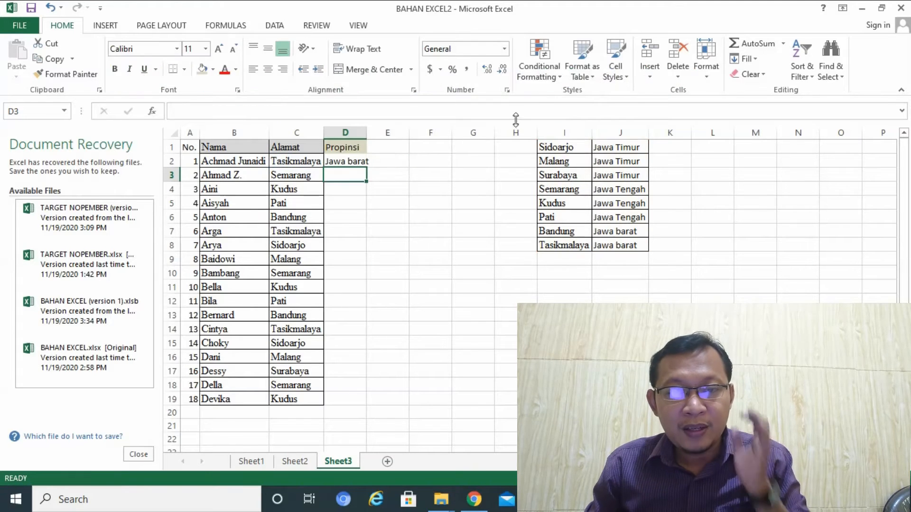
# Copy the VLOOKUP formula from D2 into D3:D19 to fill the rest of the Propinsi column
pyautogui.click(337, 163)
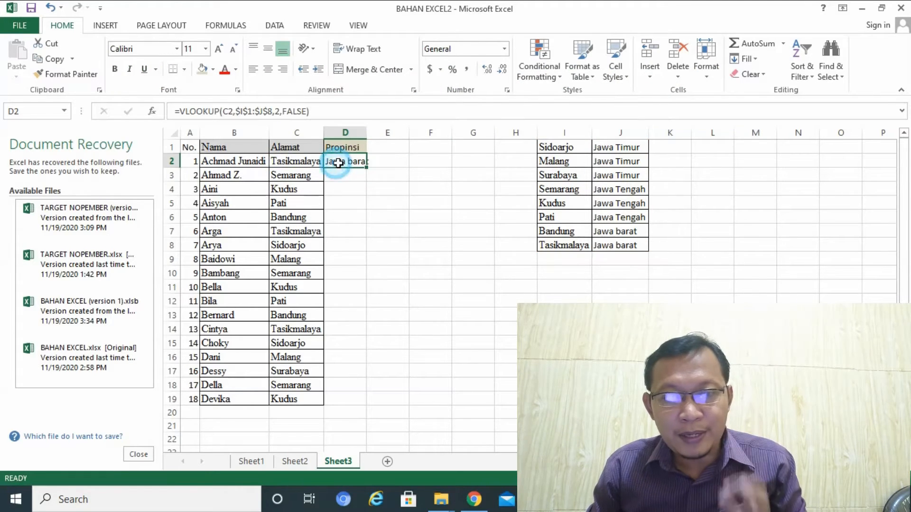
pyautogui.hotkey('ctrl', 'c')
pyautogui.moveTo(358, 175); pyautogui.dragTo(358, 401)
pyautogui.hotkey('ctrl', 'v')
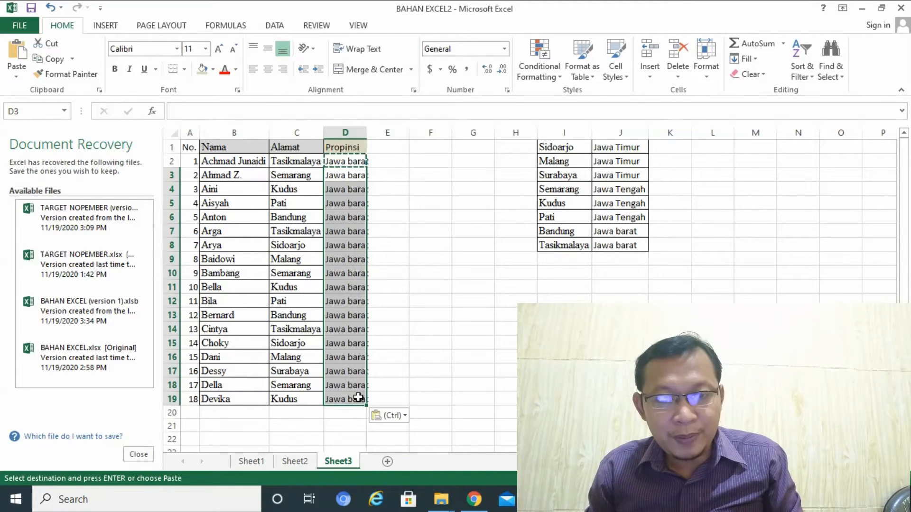
pyautogui.click(461, 338)
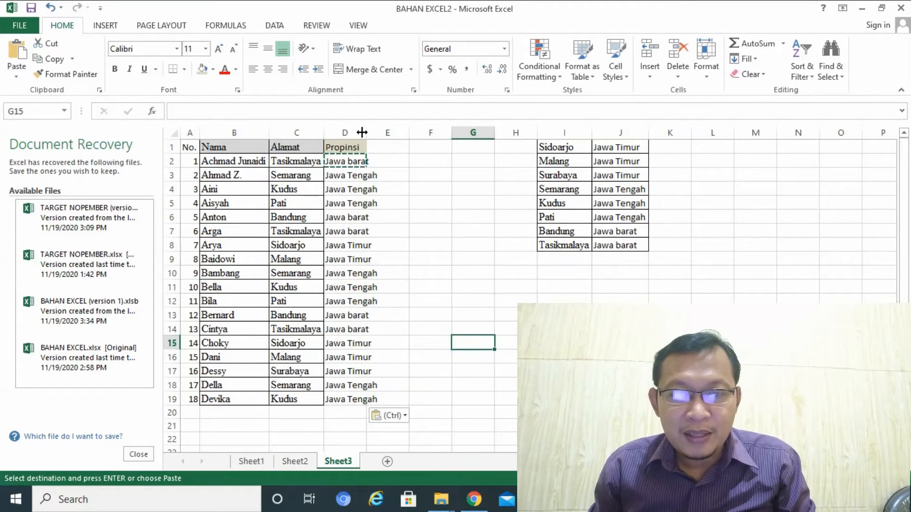
# Widen column D to fit the province names and check a result against the lookup table
pyautogui.moveTo(362, 132); pyautogui.dragTo(376, 133)
pyautogui.click(335, 203)
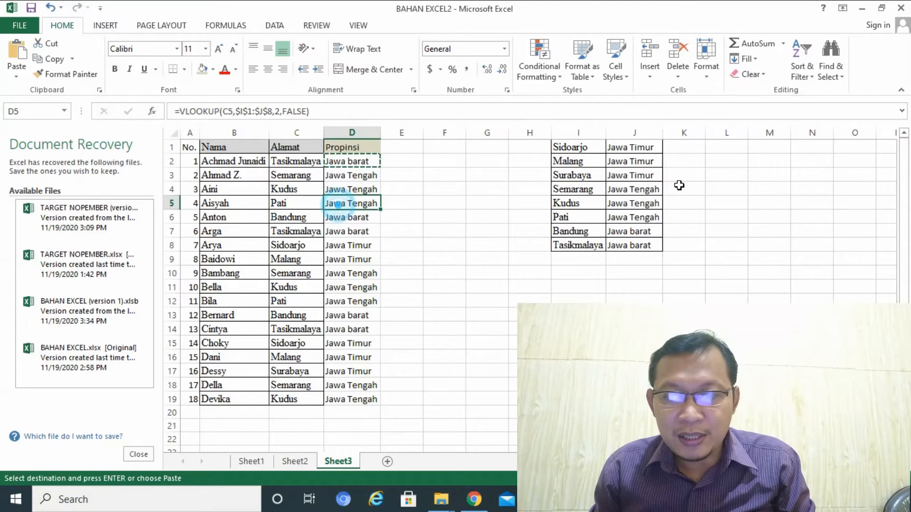
pyautogui.click(588, 187)
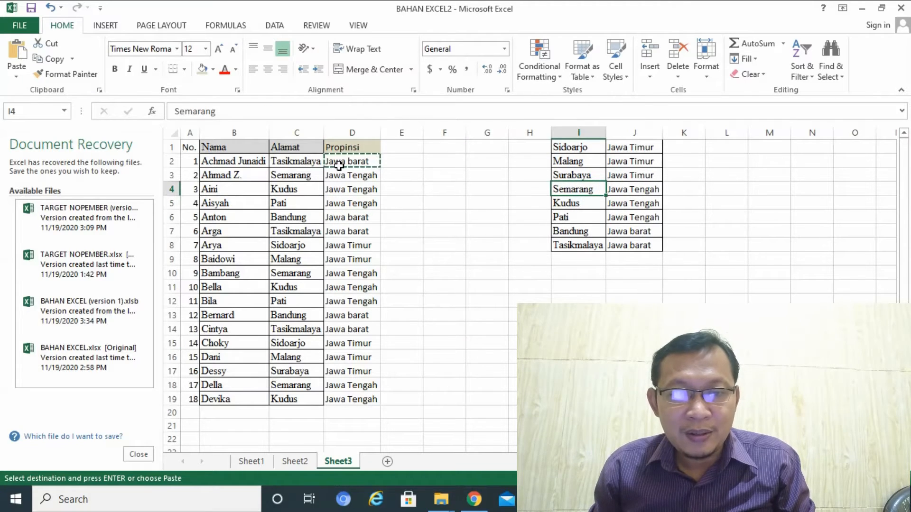
# Clear all the formulas from D2:D19 in the Propinsi column
pyautogui.moveTo(340, 162); pyautogui.dragTo(349, 396)
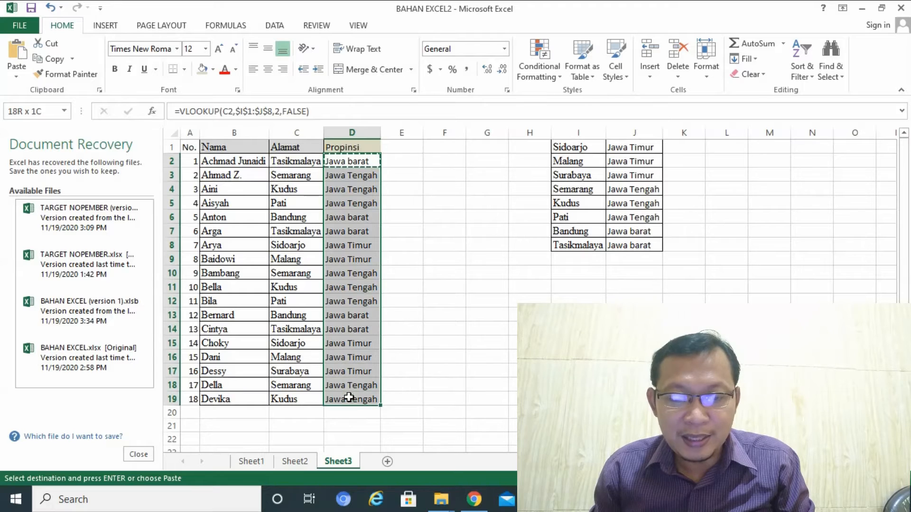
pyautogui.hotkey('ctrl', 'v')
pyautogui.press('Delete')
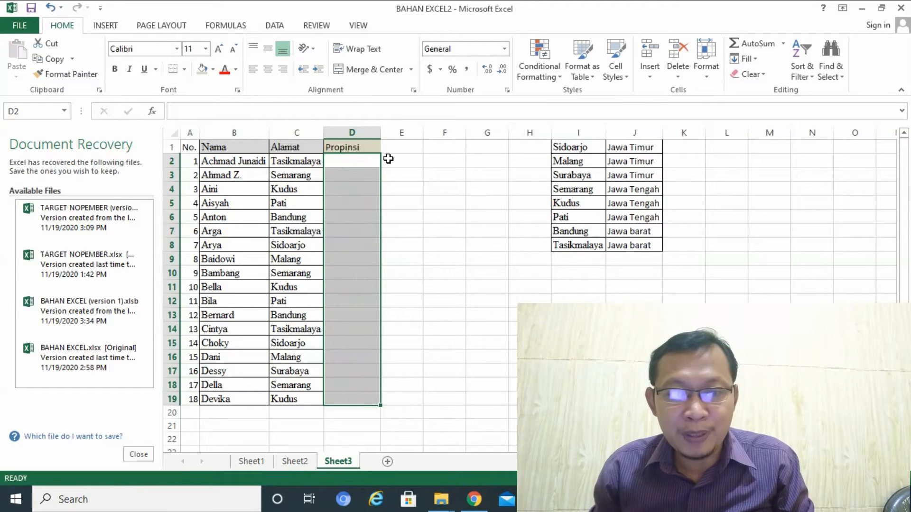
# Enter =VLOOKUP(C2,$I$1:$J$8,2,FALSE) in cell D2 to look up the province for the first address
pyautogui.click(349, 165)
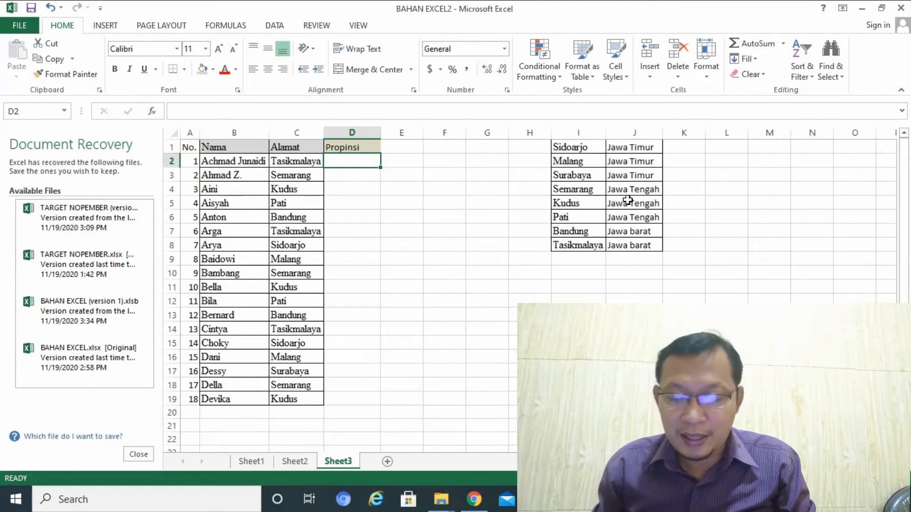
pyautogui.write('=v')
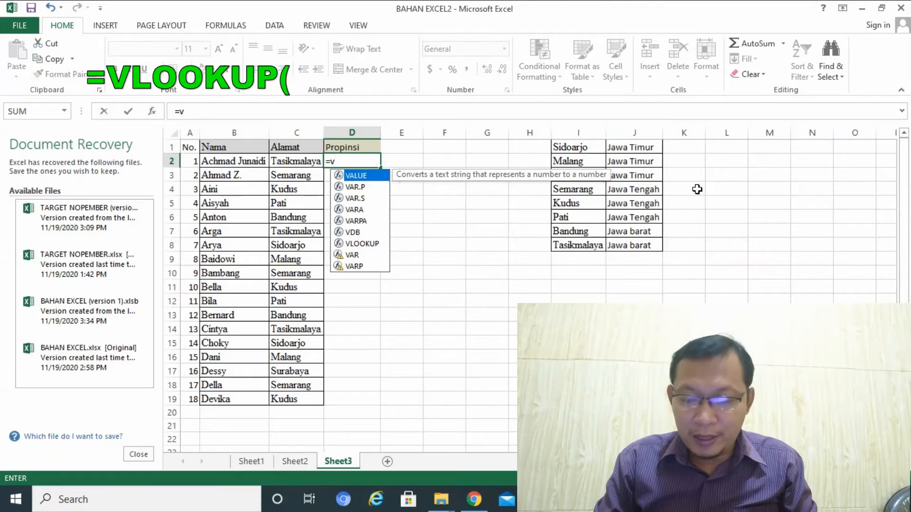
pyautogui.write('loo')
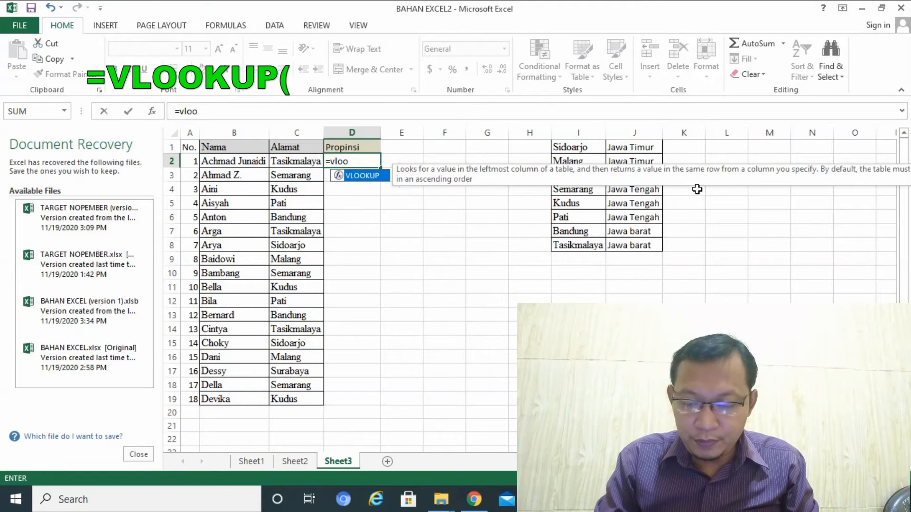
pyautogui.write('kup(')
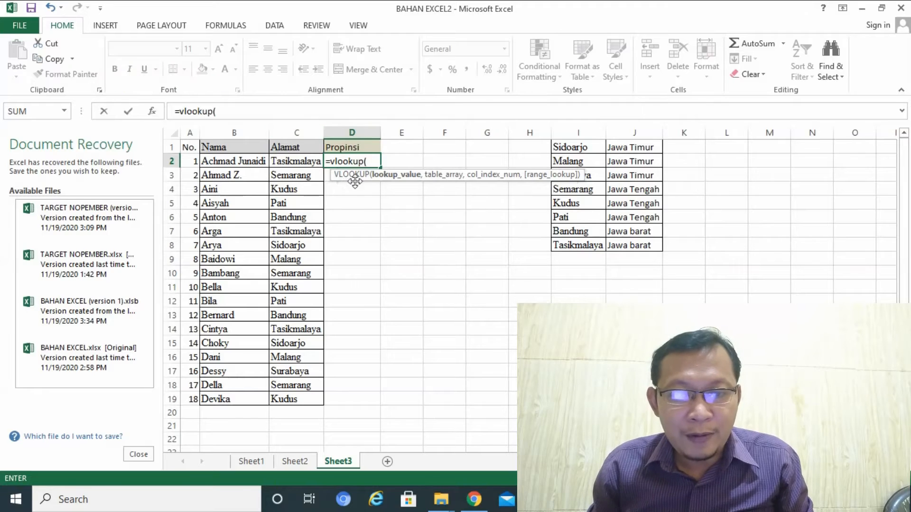
pyautogui.click(294, 159)
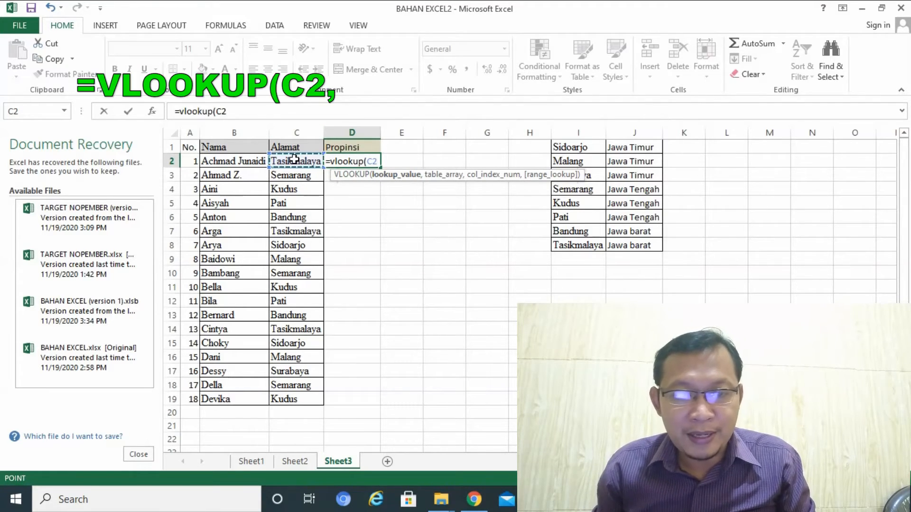
pyautogui.write(',')
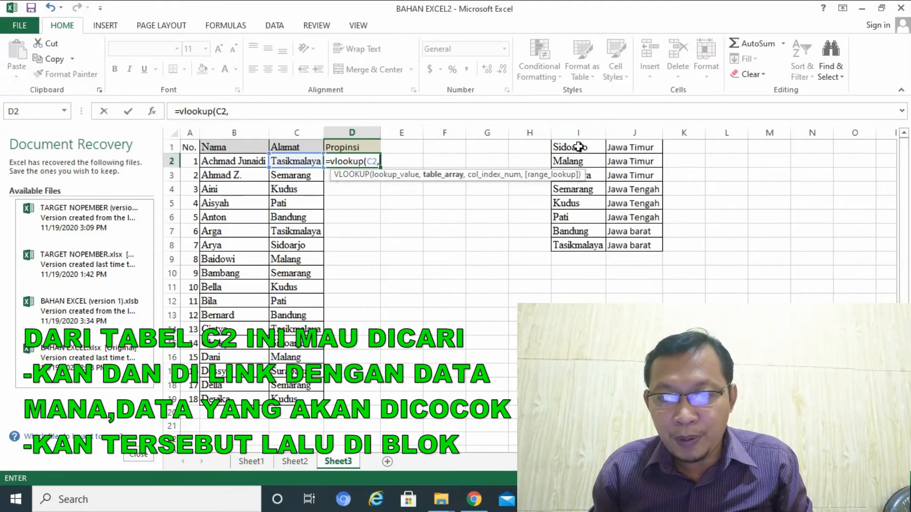
pyautogui.moveTo(576, 147); pyautogui.dragTo(626, 245)
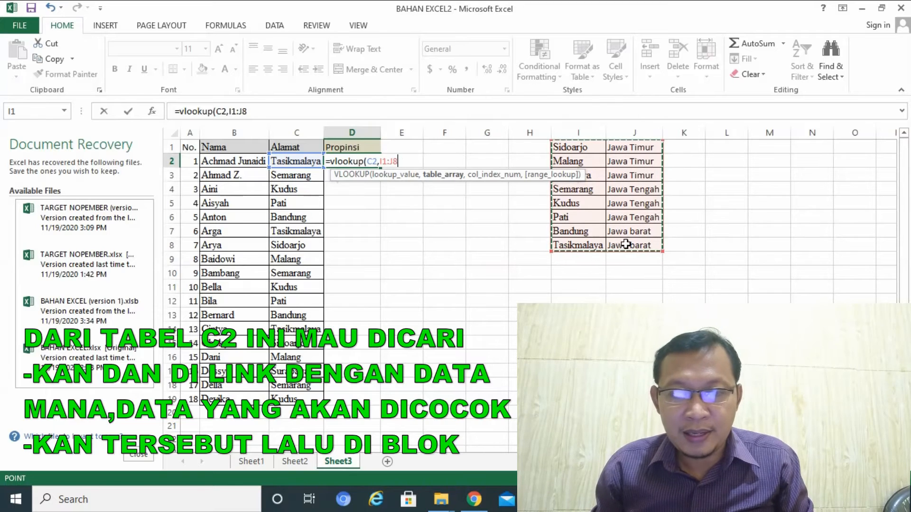
pyautogui.press('F4')
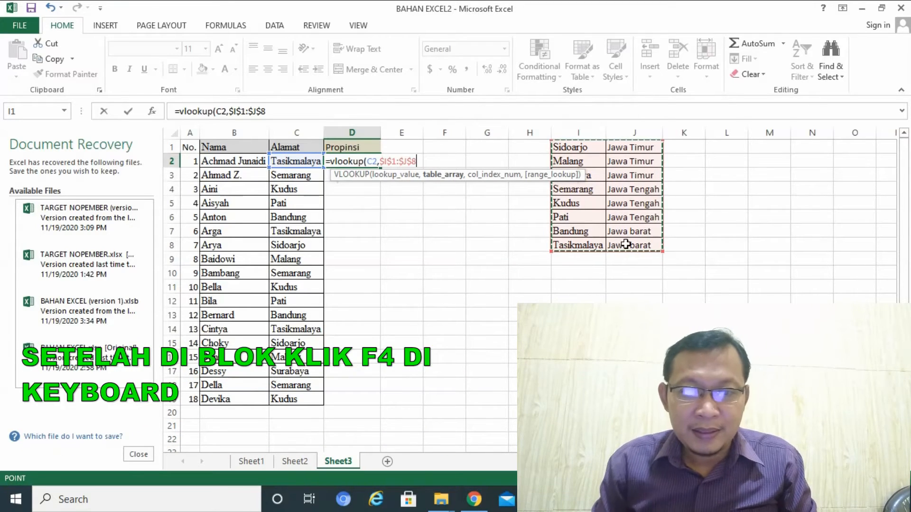
pyautogui.write(',')
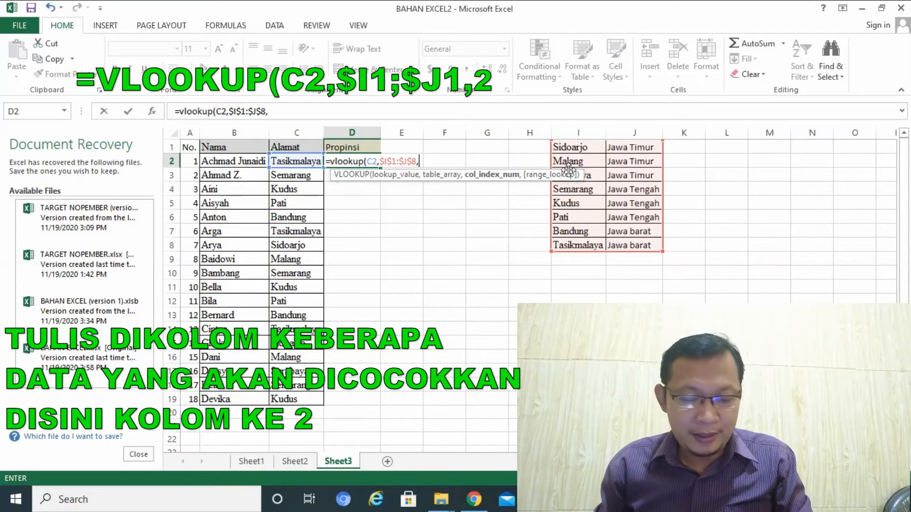
pyautogui.write('2,fal')
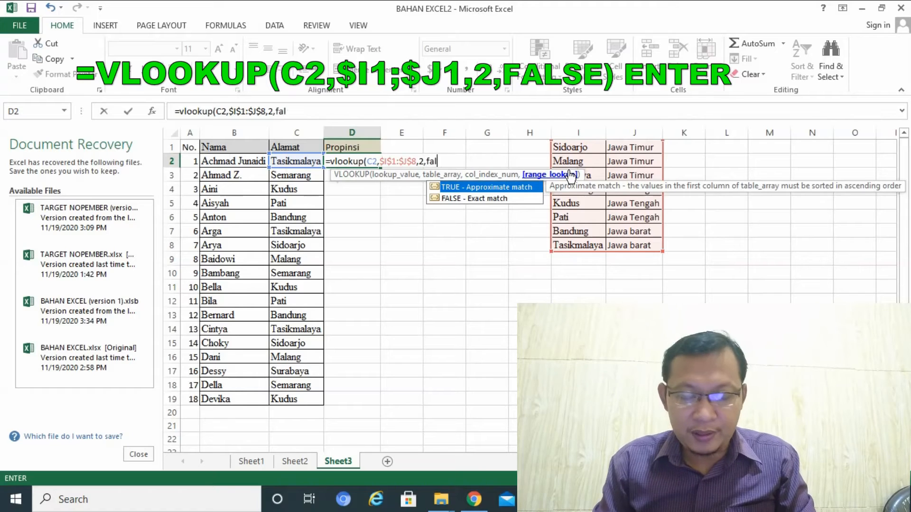
pyautogui.write('se)')
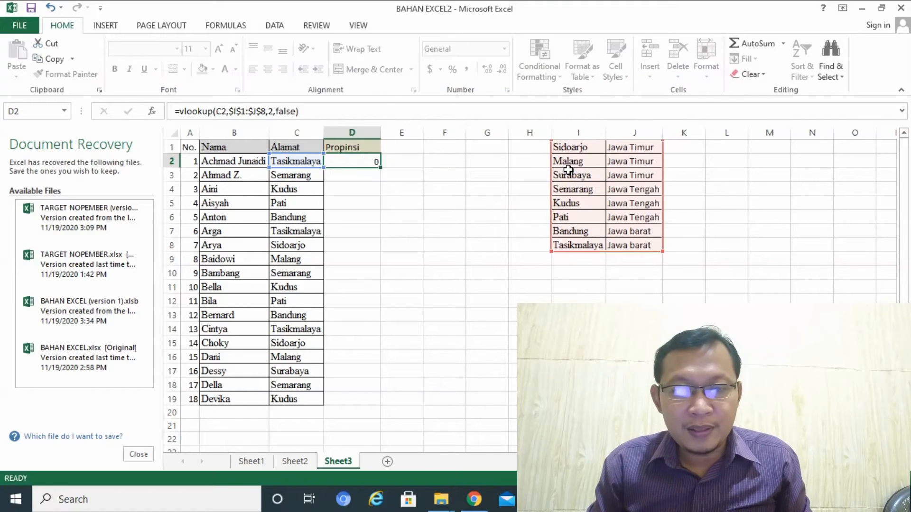
pyautogui.press('Return')
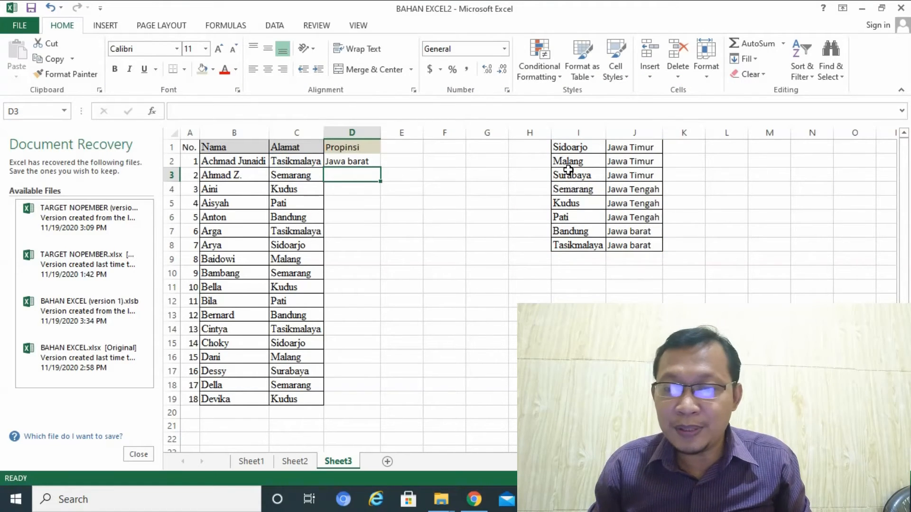
# Add a third column to the lookup table with A in K1:K3, B in K4:K6 and C in K7:K8
pyautogui.click(680, 143)
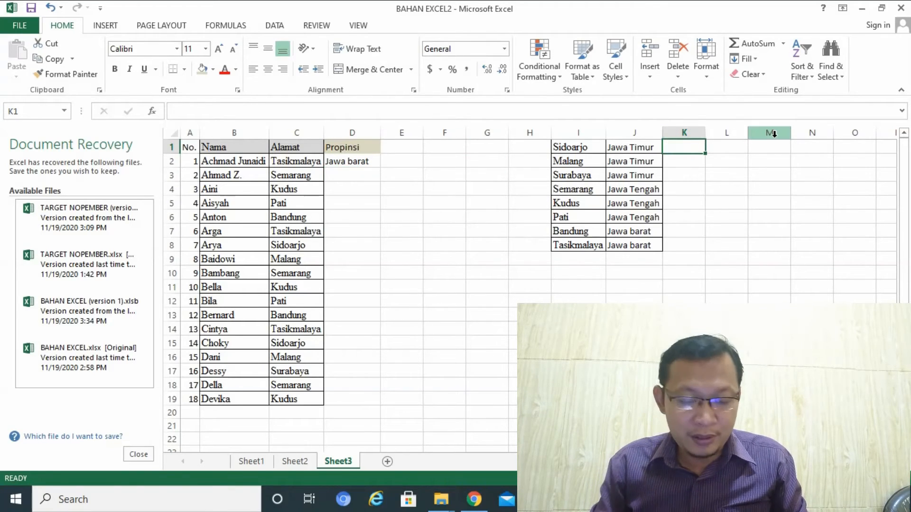
pyautogui.write('A')
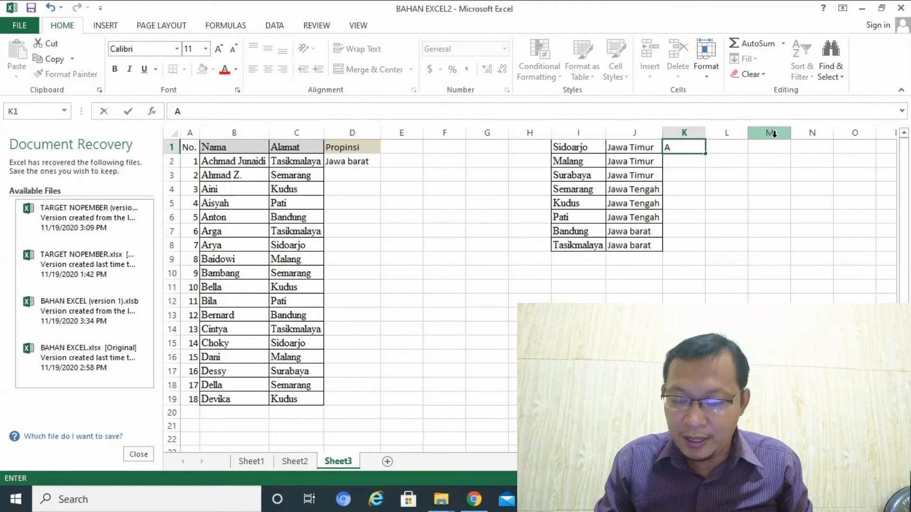
pyautogui.press('Return')
pyautogui.write('A')
pyautogui.press('Return')
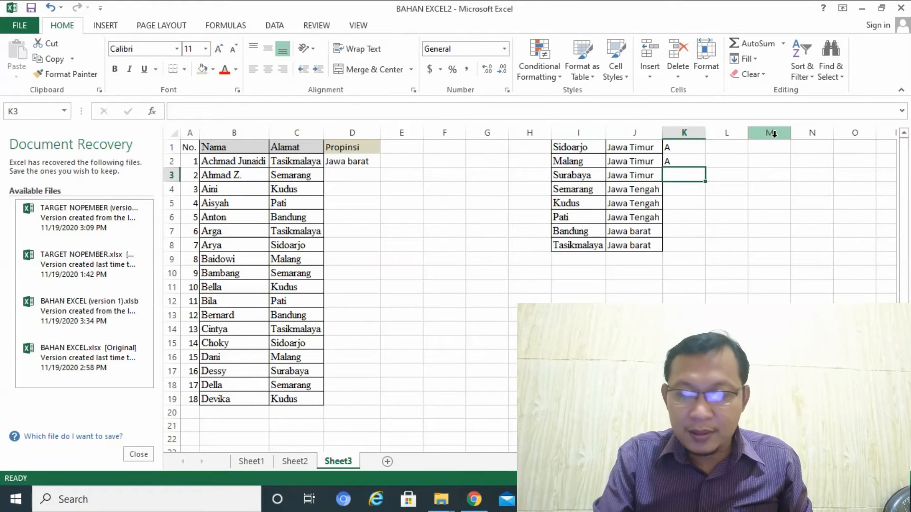
pyautogui.write('A')
pyautogui.press('Return')
pyautogui.write('B')
pyautogui.press('Return')
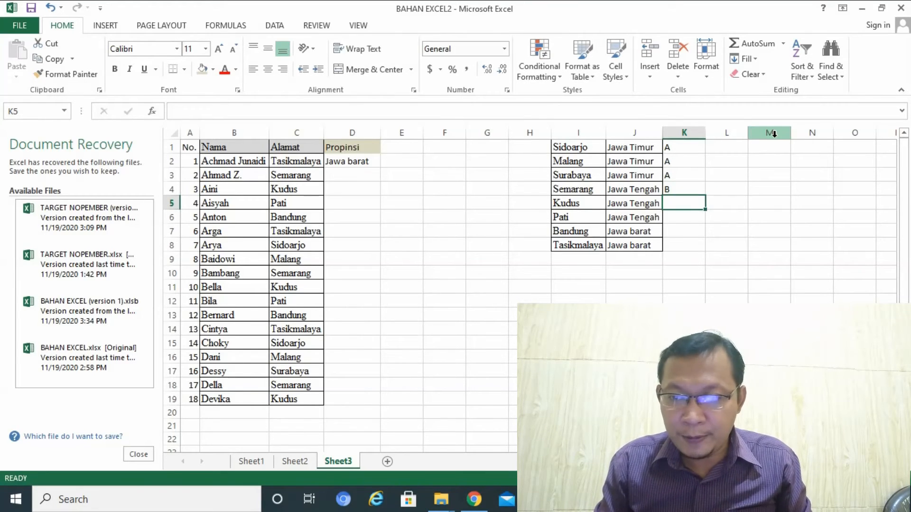
pyautogui.write('B')
pyautogui.press('Return')
pyautogui.write('B')
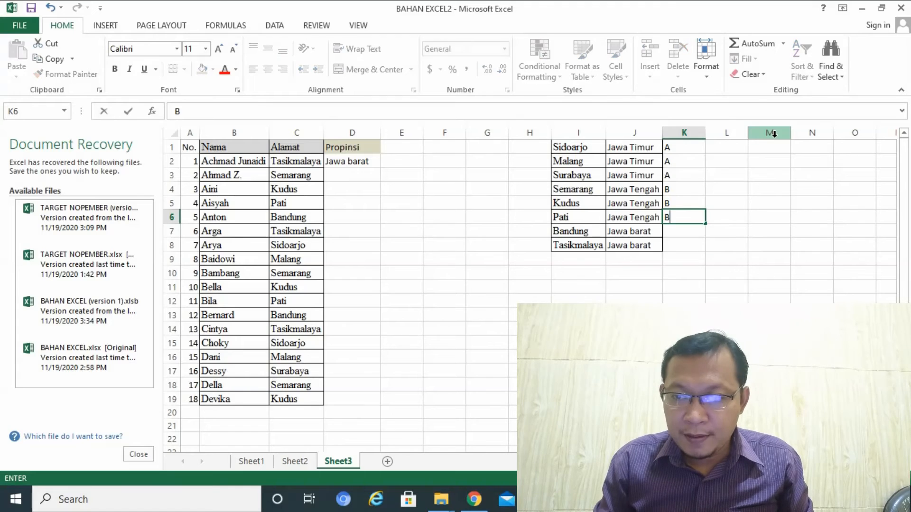
pyautogui.press('Return')
pyautogui.write('C')
pyautogui.press('Return')
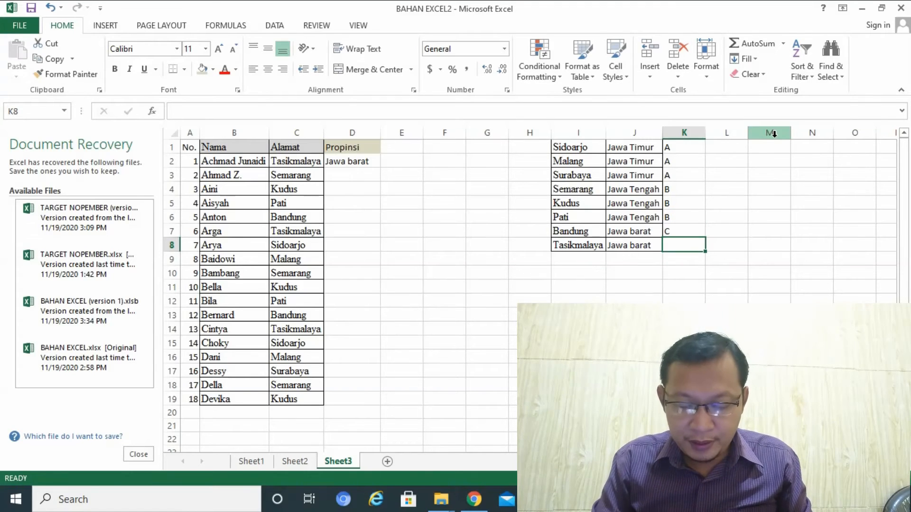
pyautogui.write('C')
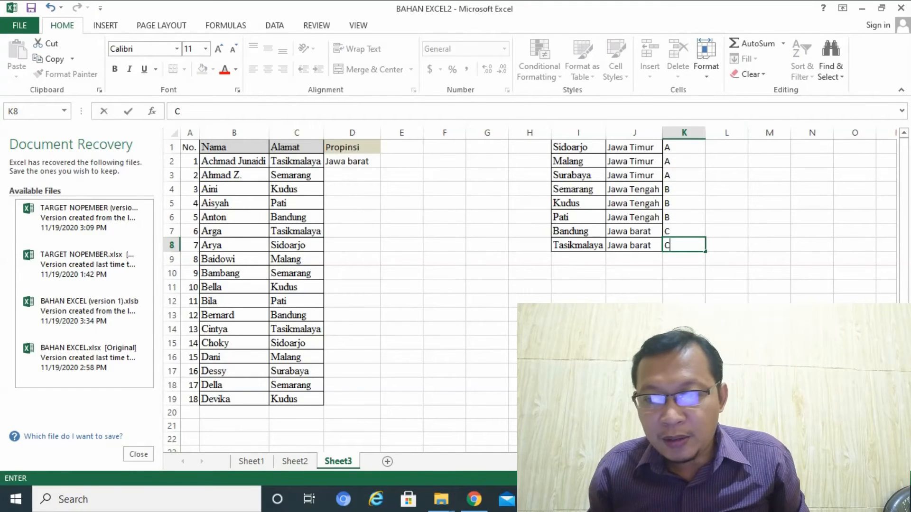
pyautogui.click(633, 328)
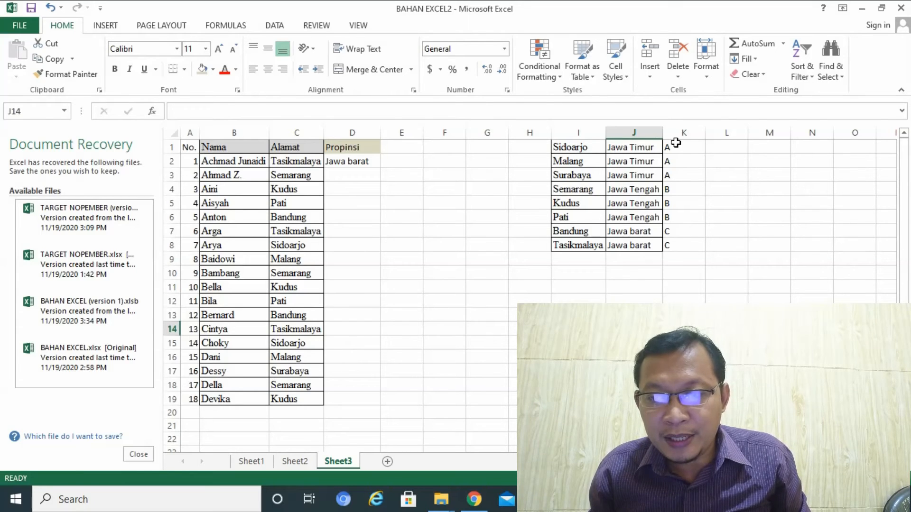
# Enter =VLOOKUP(C2,I1:K8,3) in D2 to return the letter from the lookup table's third column, and clear the cell again
pyautogui.click(349, 160)
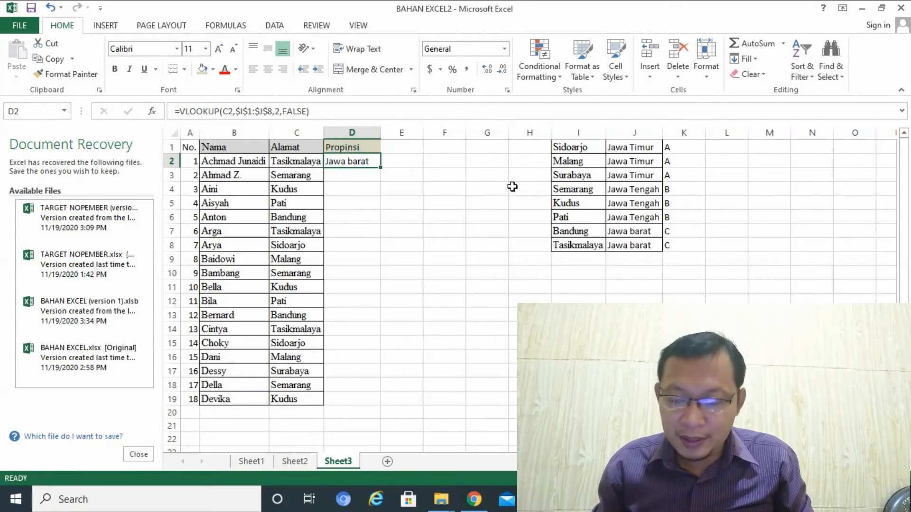
pyautogui.write('=')
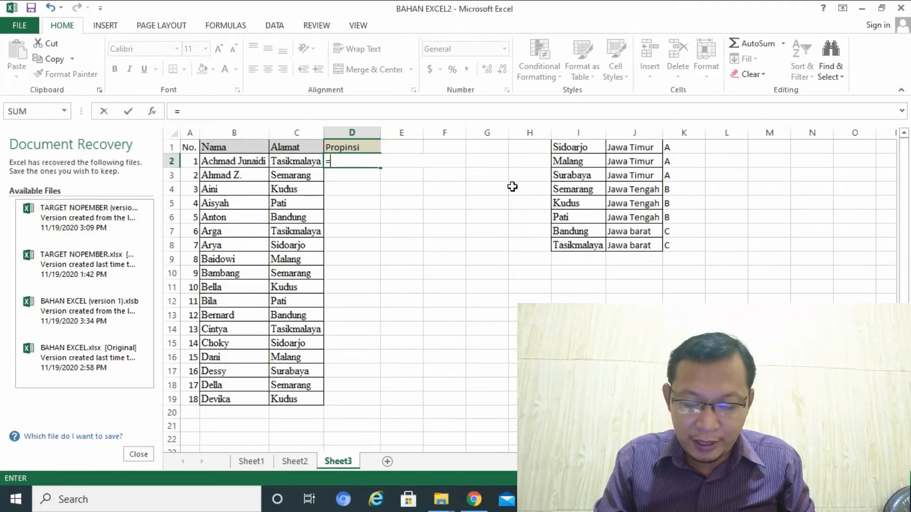
pyautogui.write('vloo')
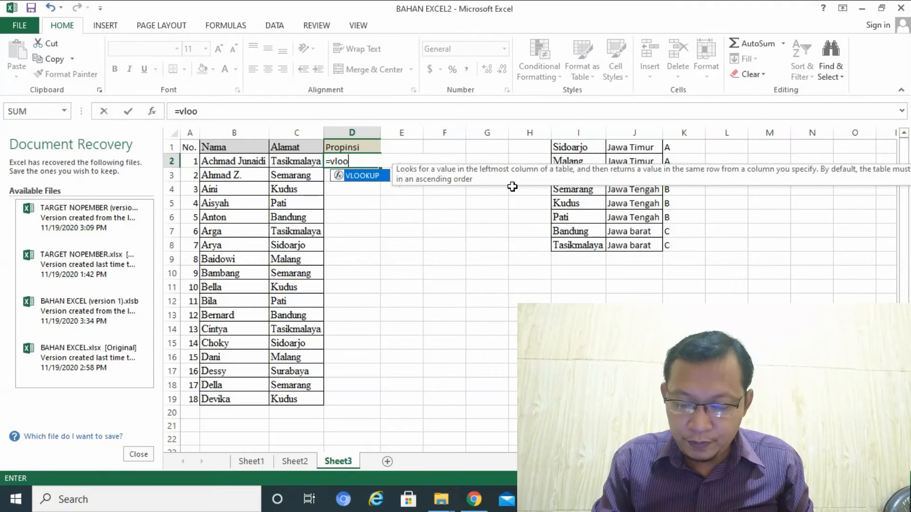
pyautogui.write('kup(')
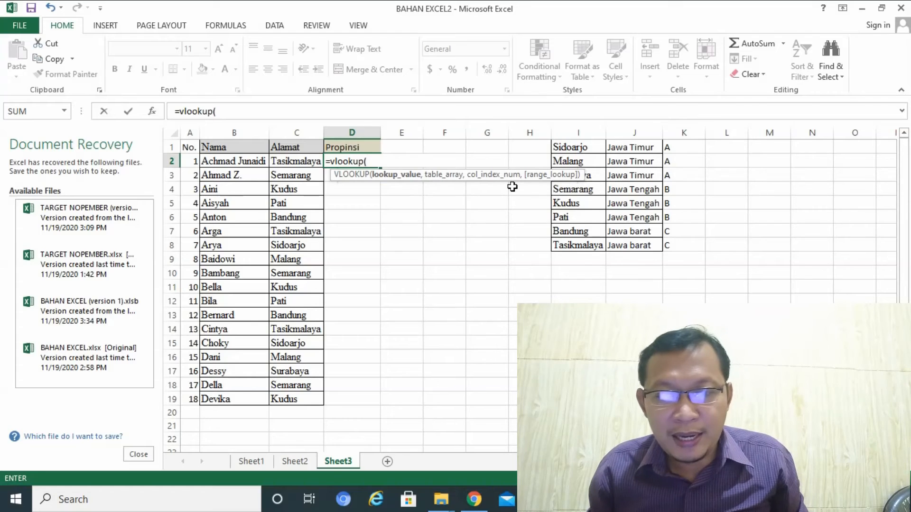
pyautogui.click(294, 161)
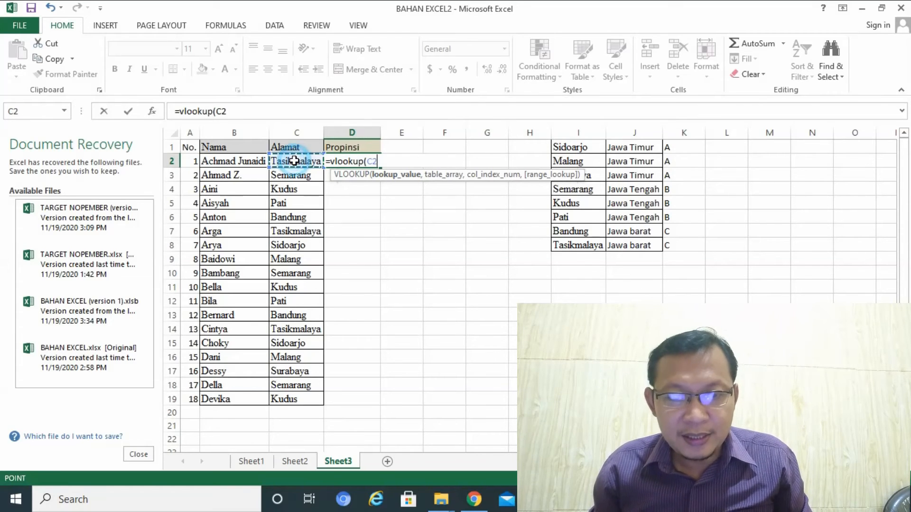
pyautogui.write(',')
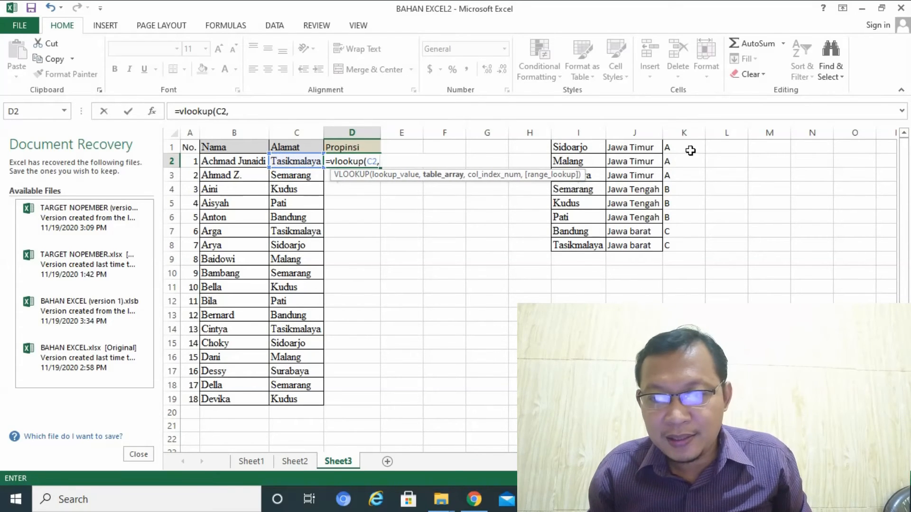
pyautogui.moveTo(559, 147); pyautogui.dragTo(670, 243)
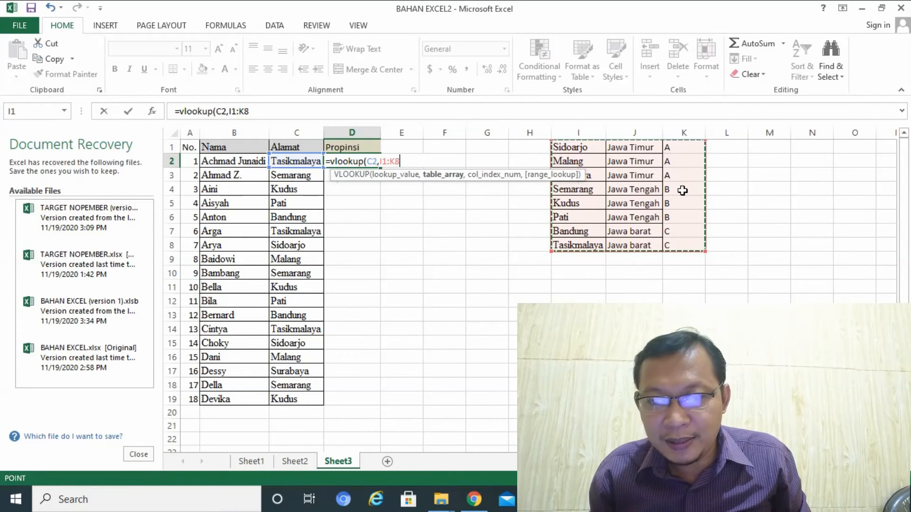
pyautogui.write(',3')
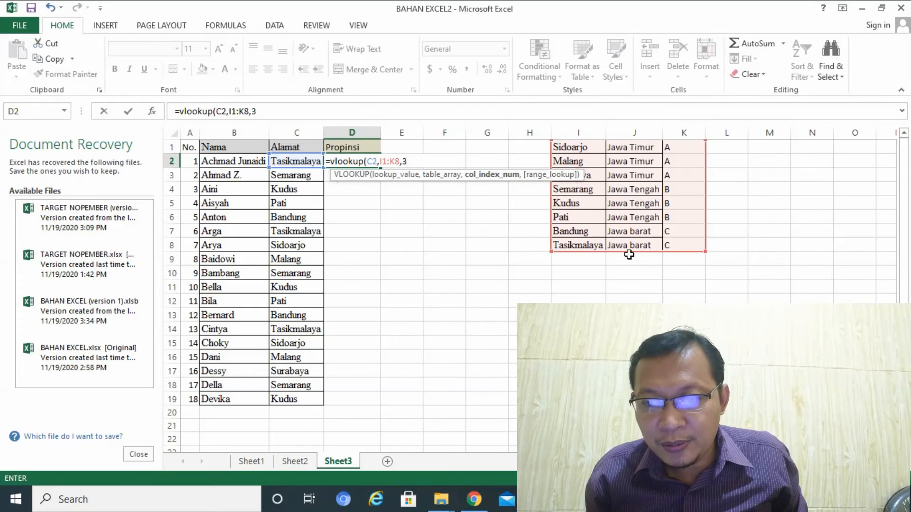
pyautogui.press('Return')
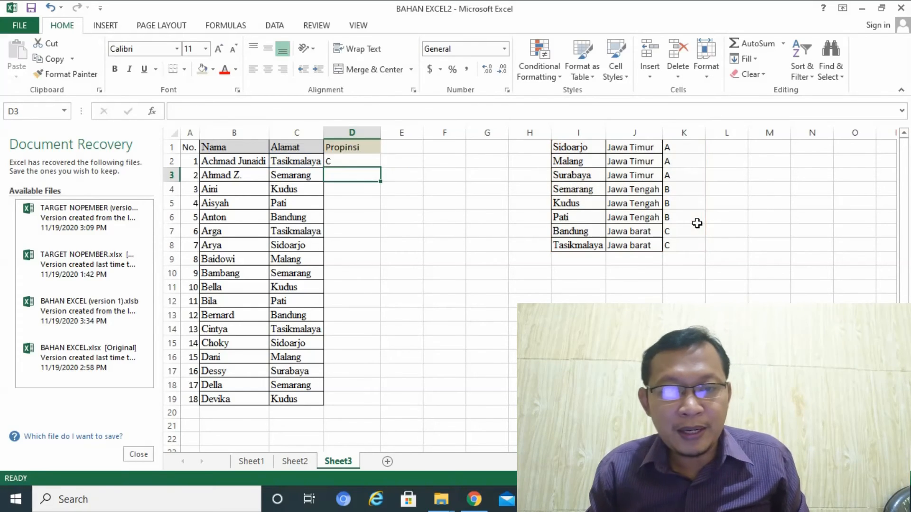
pyautogui.press('Up')
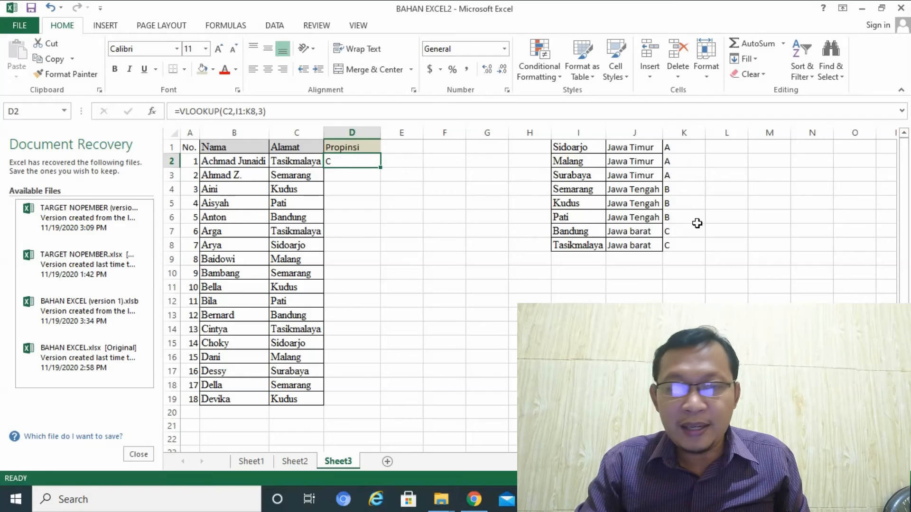
pyautogui.press('Delete')
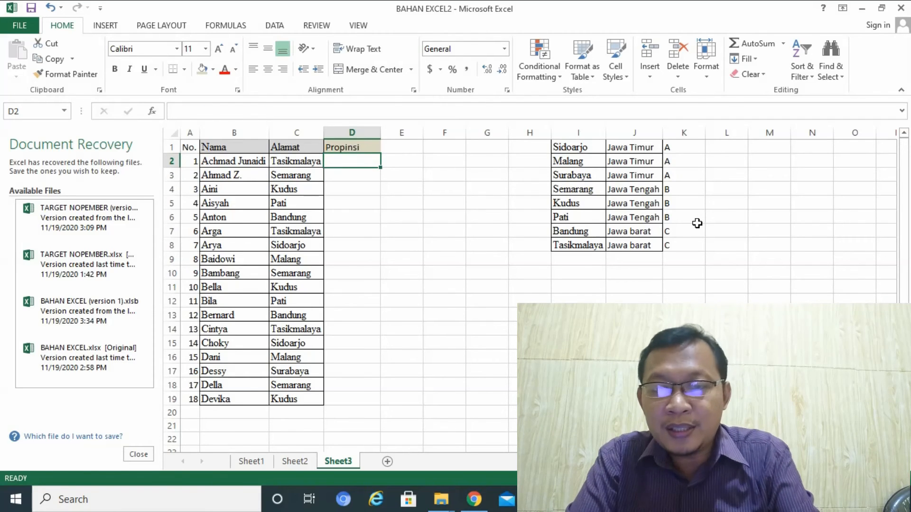